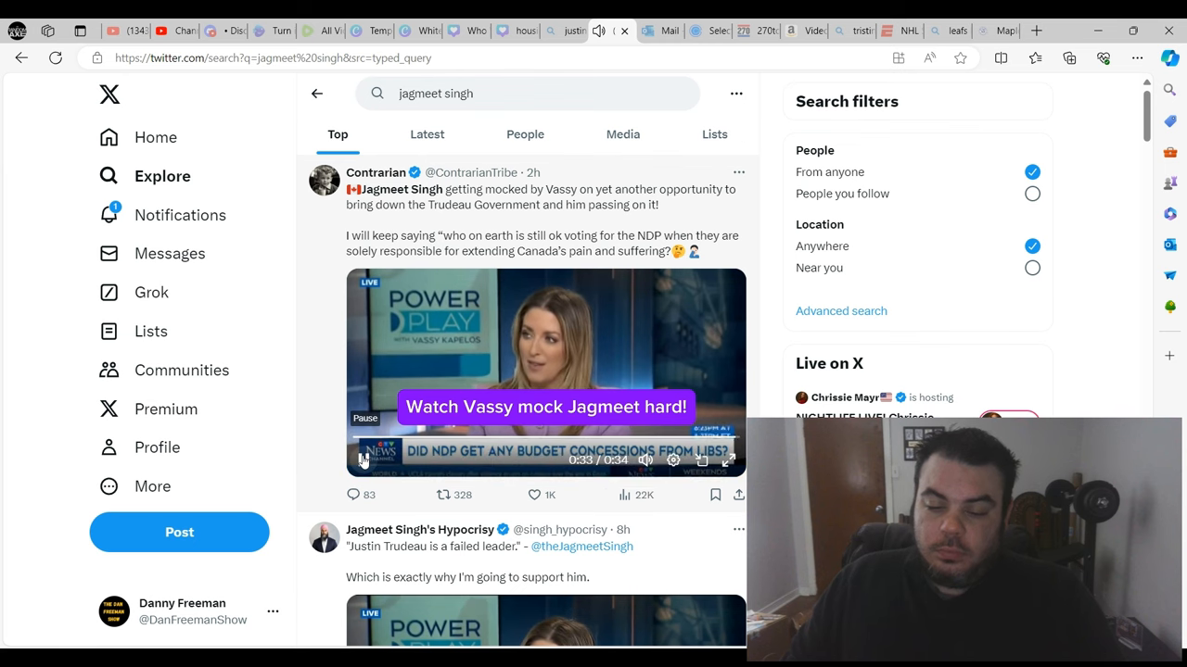
- Stop the Contrarian video clip in the jagmeet singh results, resetting it to 0:00
left_click(363, 459)
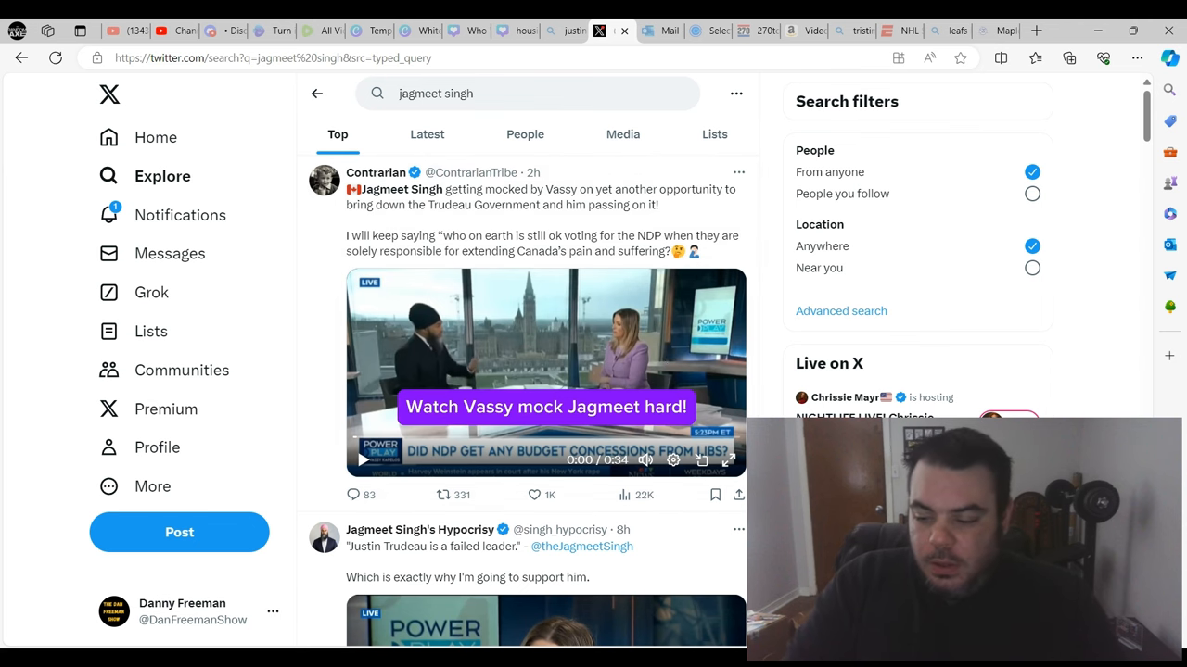
scroll(545, 371, "down", 3)
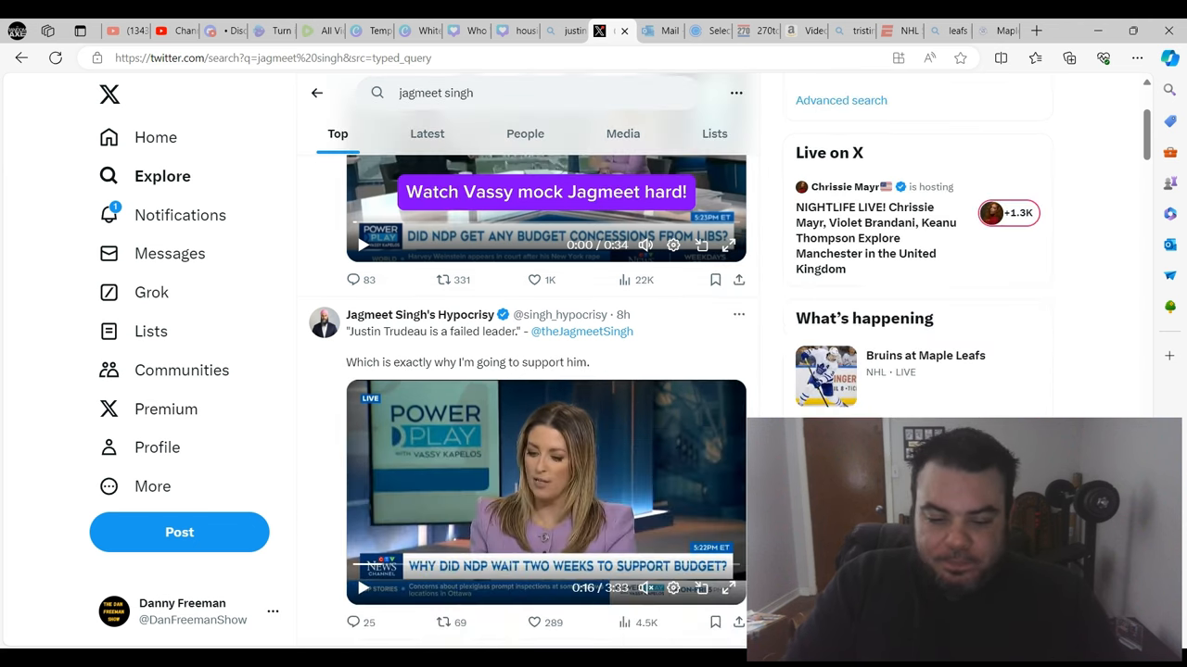
scroll(545, 371, "down", 1)
scroll(545, 371, "down", 1)
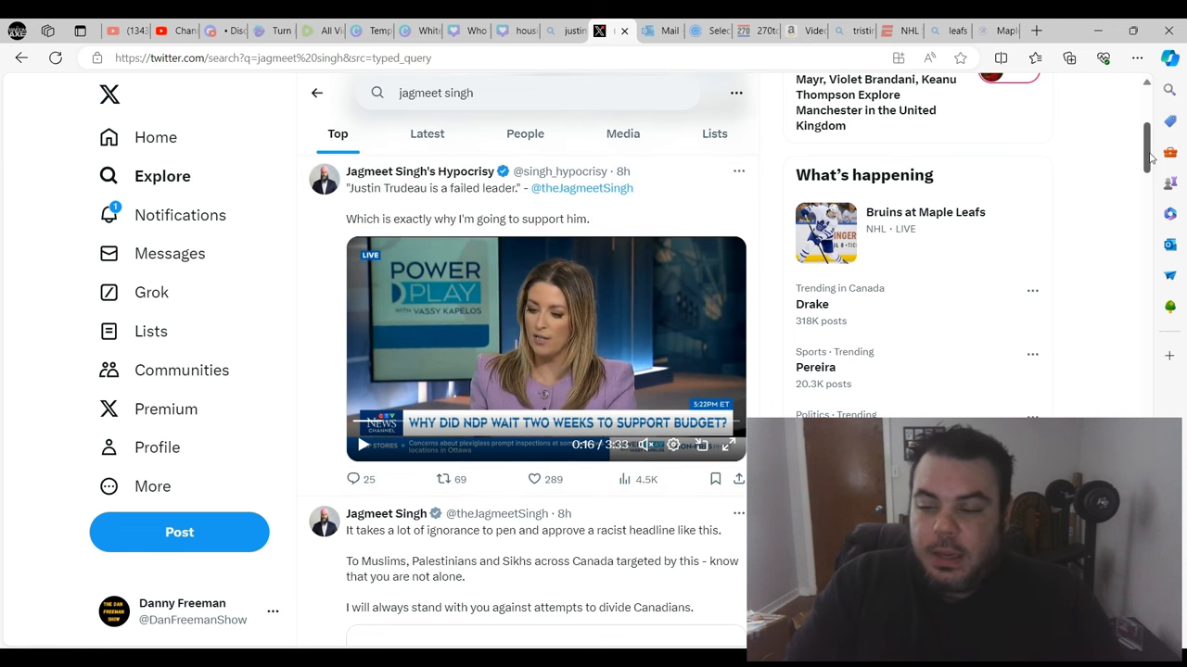
left_click_drag(1147, 157, 1147, 110)
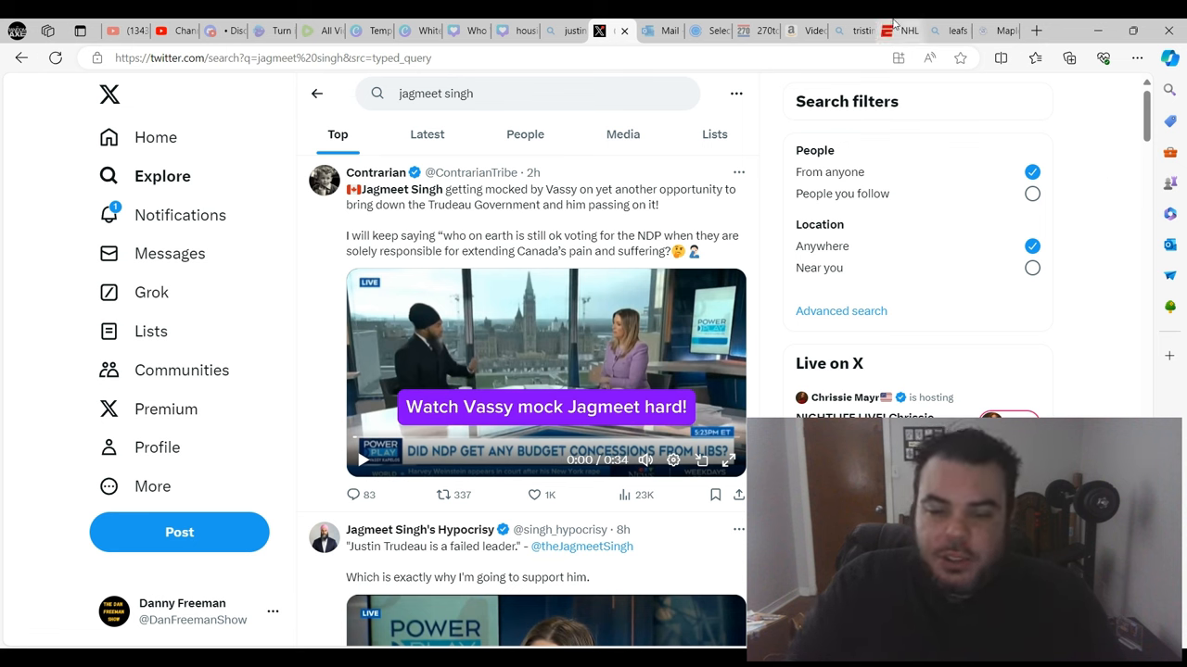
- Search X for 'polling canada', then refine the query to 'federal polling canada'
left_click(504, 93)
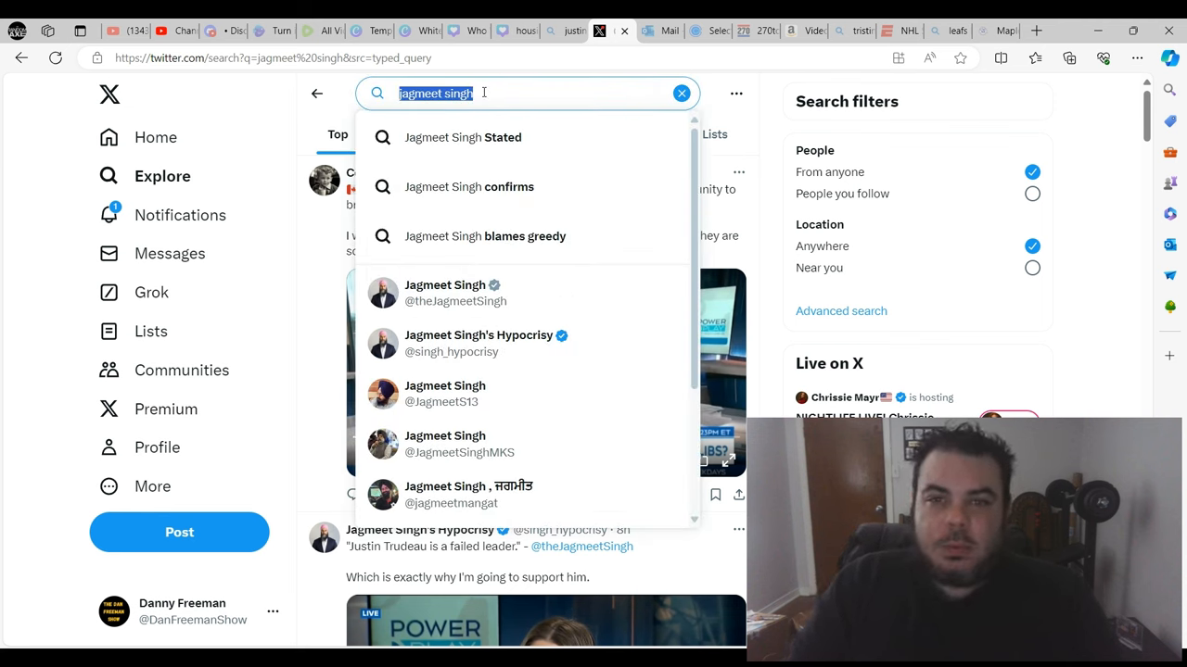
type("poll")
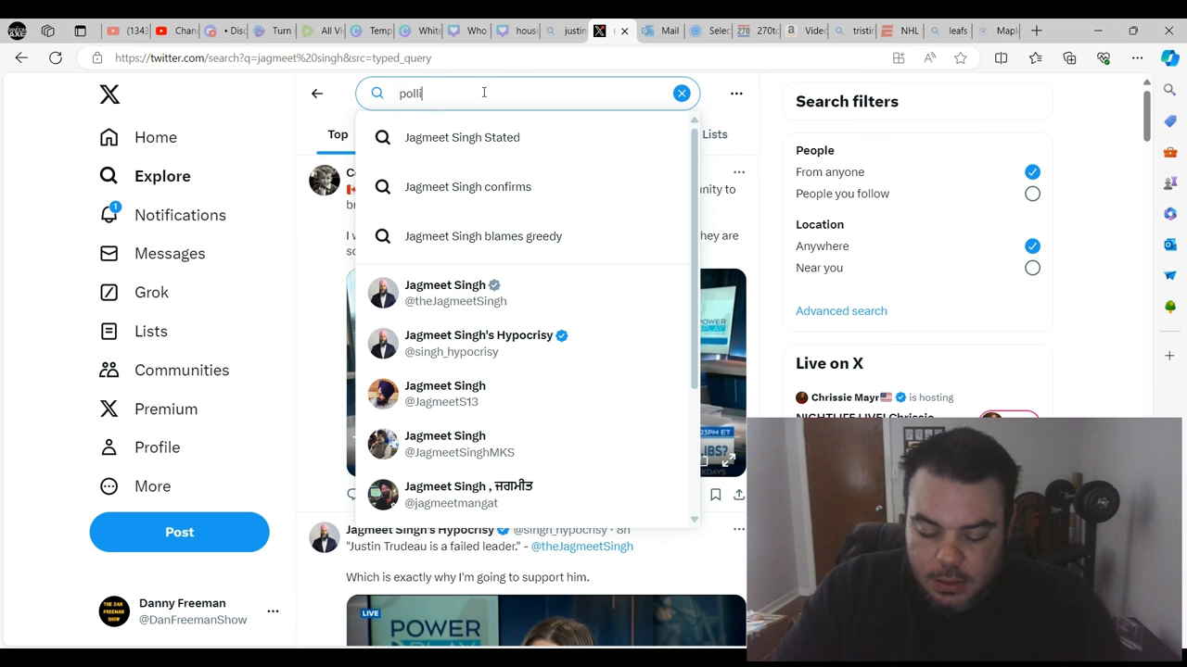
type("ing canada")
key("Return")
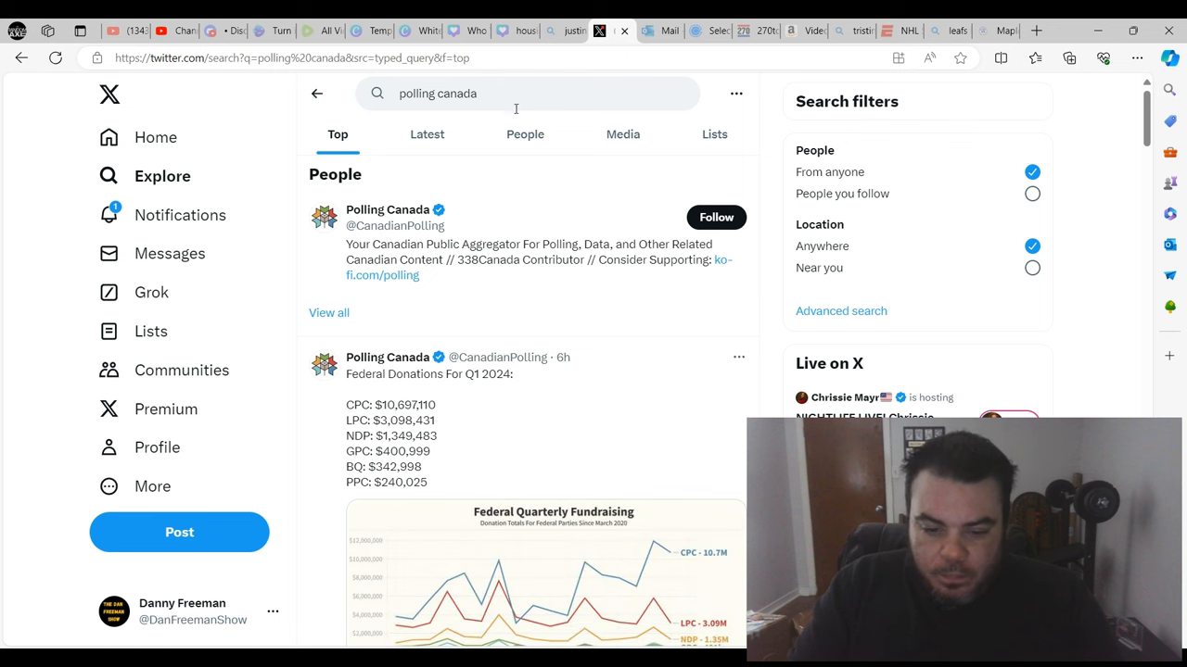
left_click(398, 93)
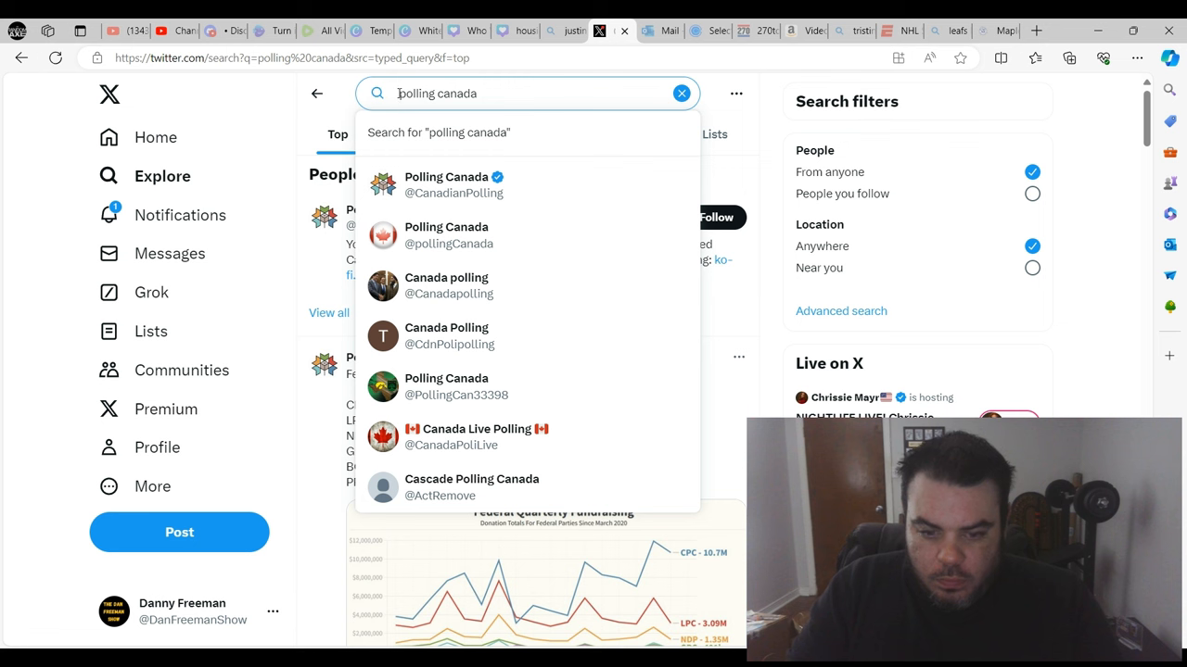
type("federal")
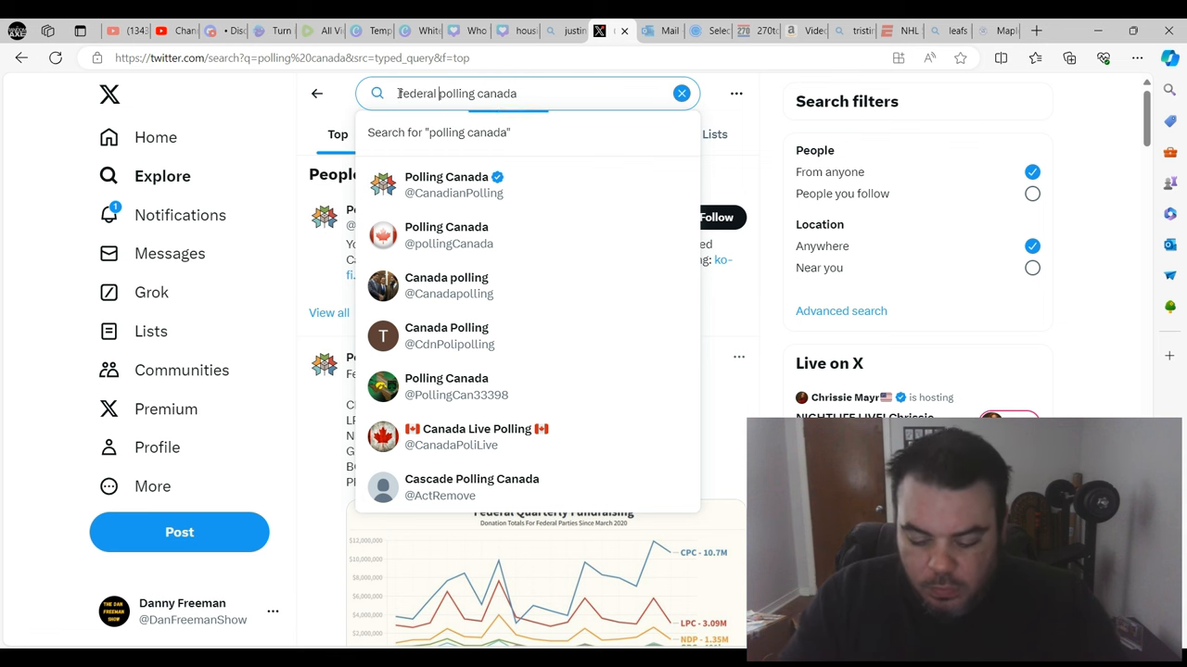
key("Return")
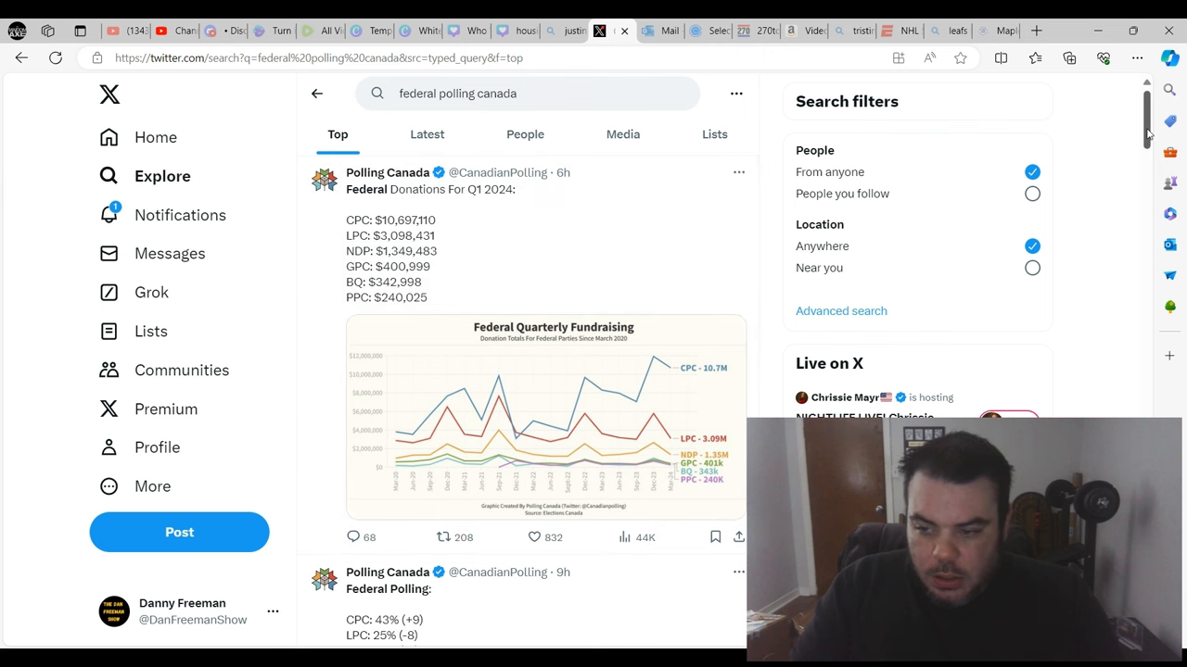
left_click_drag(1148, 135, 1142, 189)
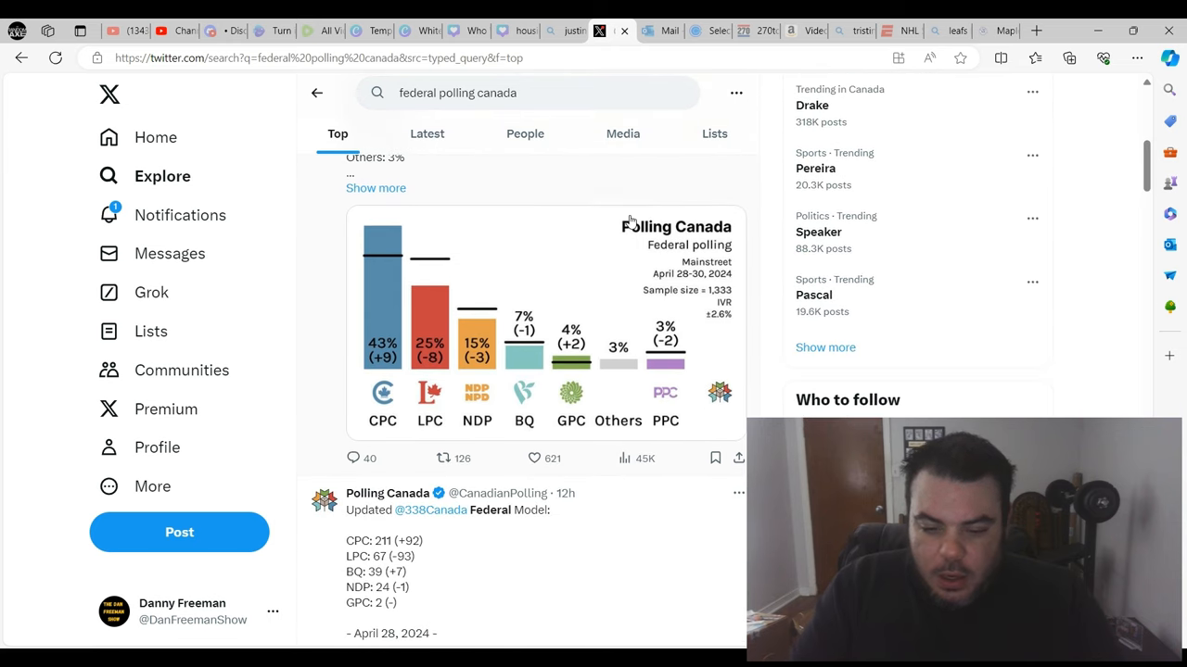